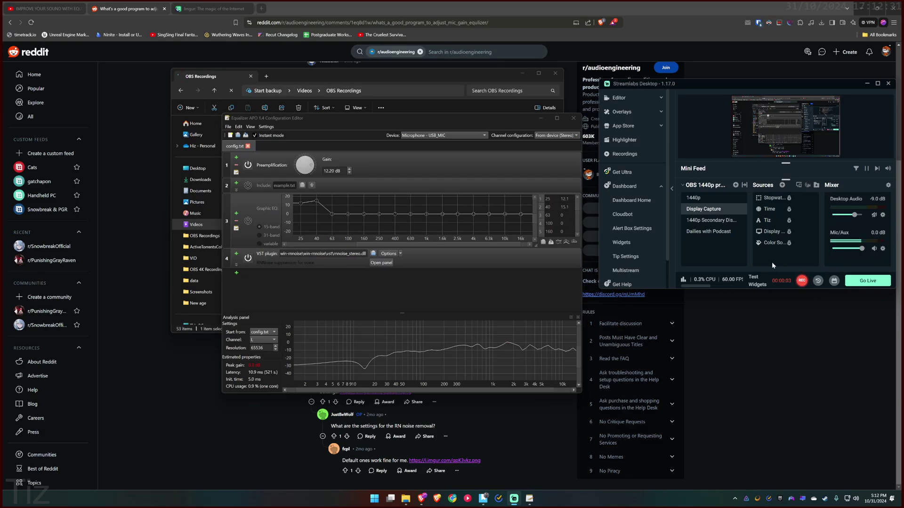
Bring the Equalizer APO editor showing the USB mic's config.txt to the front
click(277, 137)
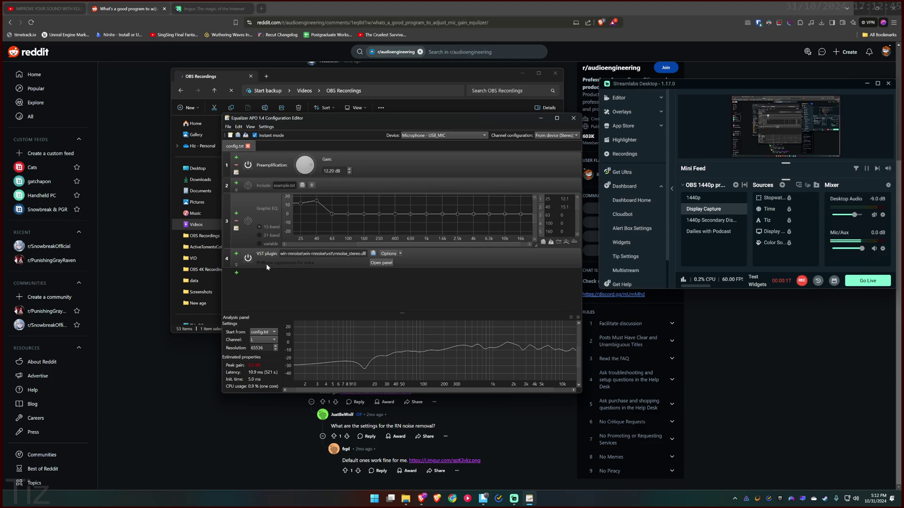
Apply the RNNoise VST plugin at its default settings and close its panel
click(374, 263)
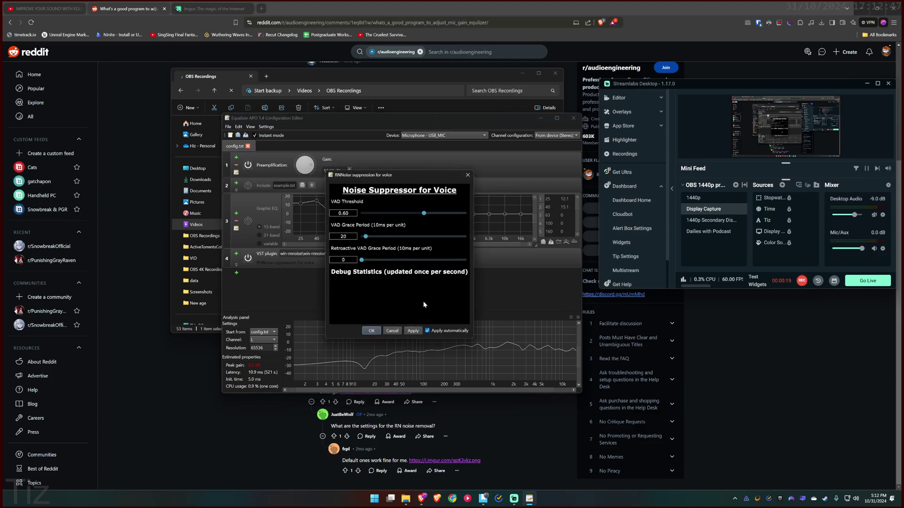
click(422, 331)
click(372, 331)
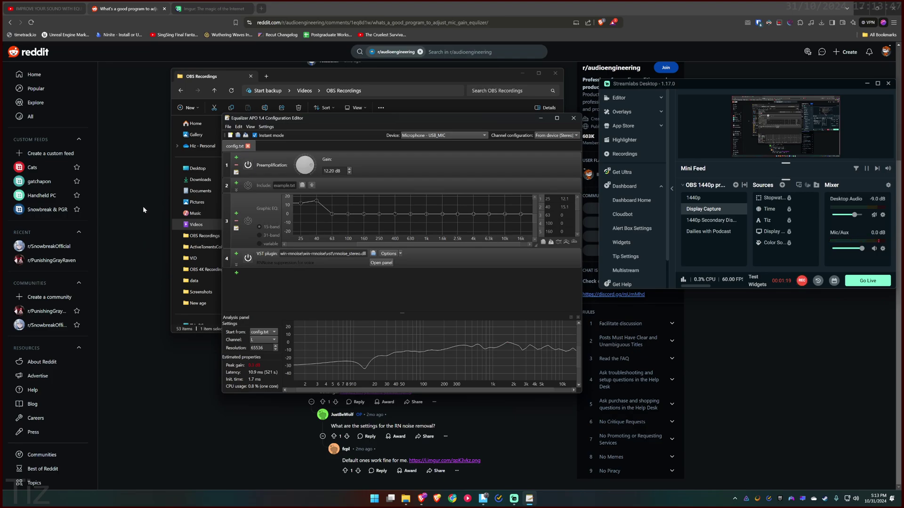
Scroll the Reddit thread and highlight the comment's Equalizer APO preamp filter recommendation
click(165, 282)
scroll(246, 257, up, 3)
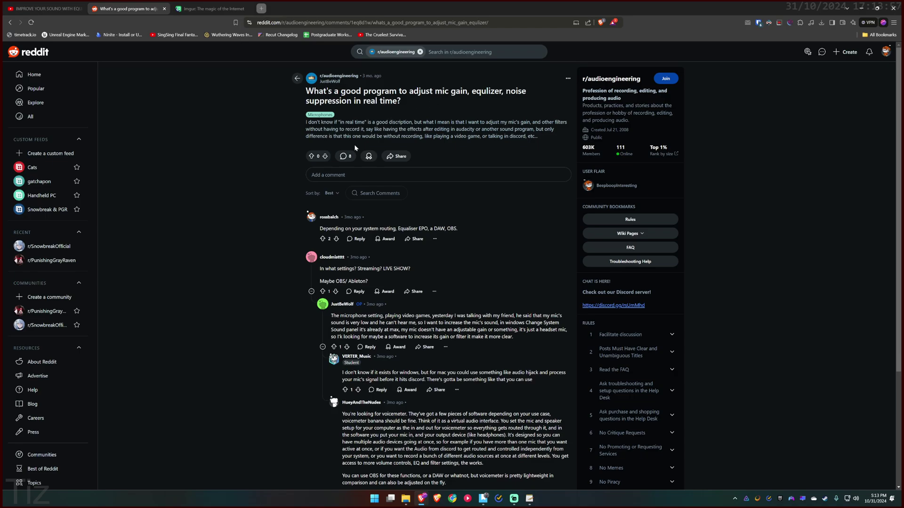
scroll(283, 381, down, 3)
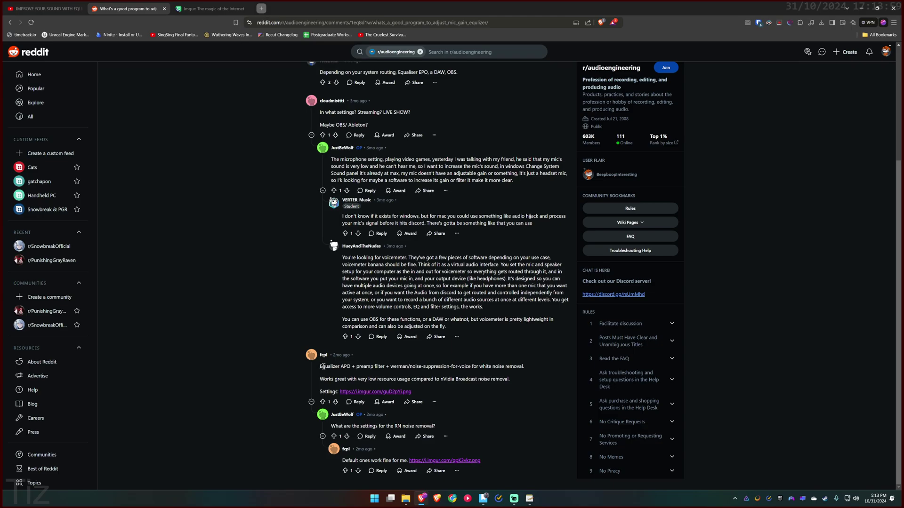
drag(319, 370, 474, 367)
click(486, 367)
Restore the Equalizer APO editor from the taskbar and move it up and left
click(528, 500)
click(513, 500)
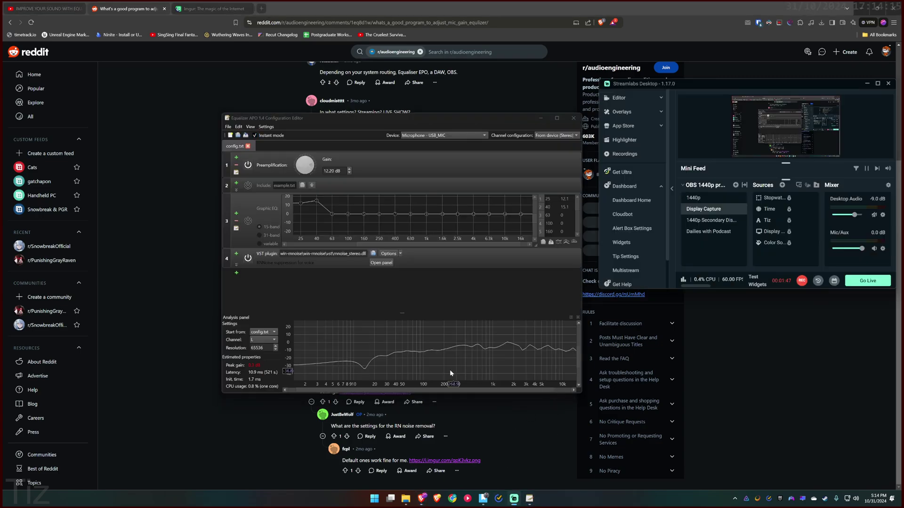
drag(417, 119, 408, 108)
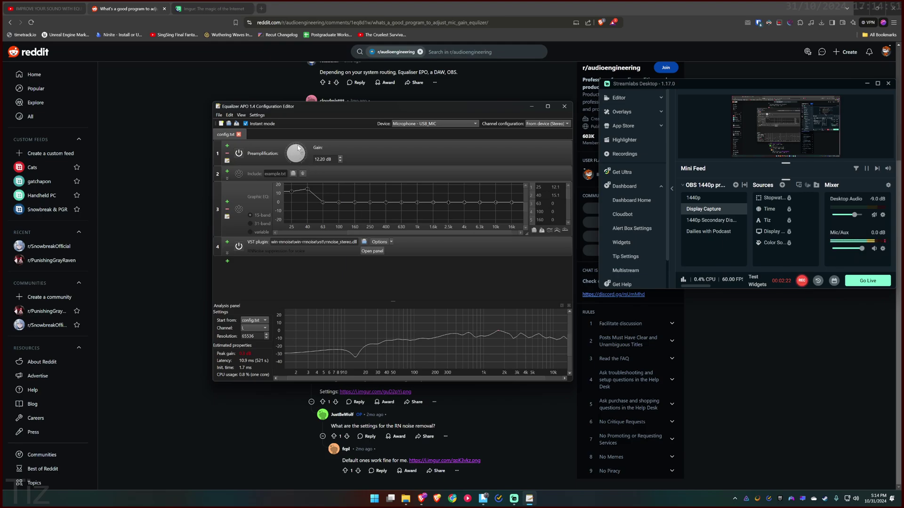
Test the Preamplification knob for clipping and settle the gain at 11.90 dB
scroll(297, 148, down, 13)
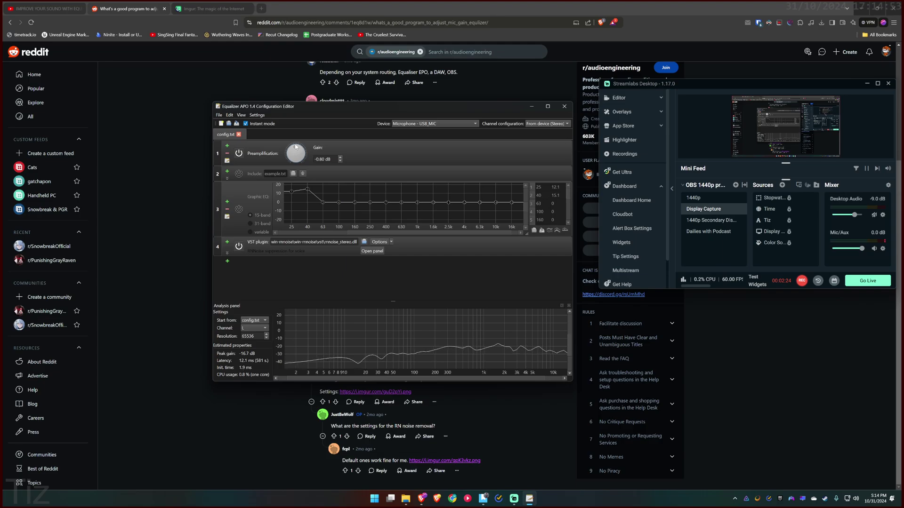
scroll(296, 148, up, 1)
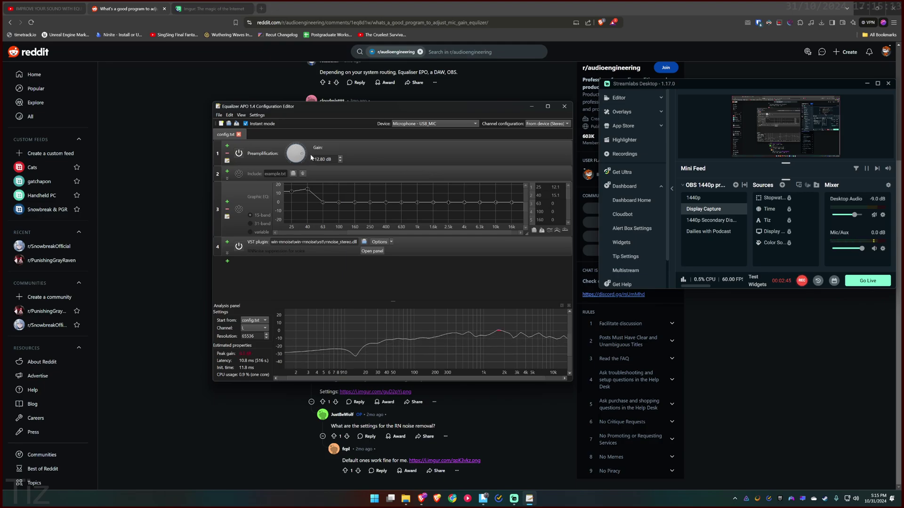
drag(302, 152, 313, 156)
scroll(314, 156, up, 7)
scroll(314, 156, down, 5)
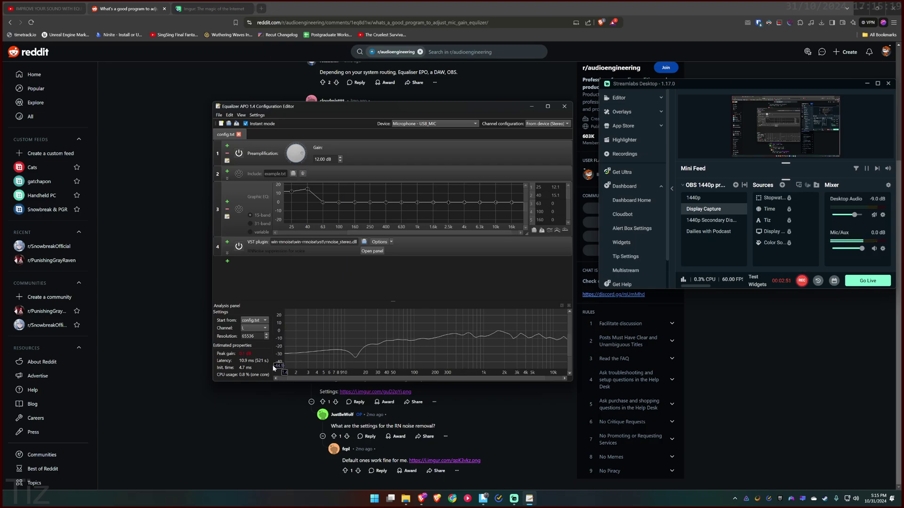
drag(304, 156, 304, 161)
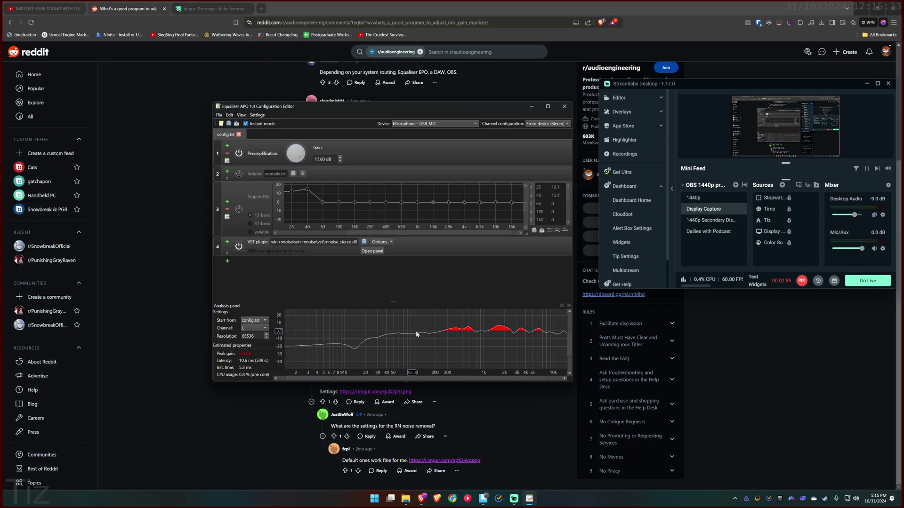
drag(304, 163, 310, 156)
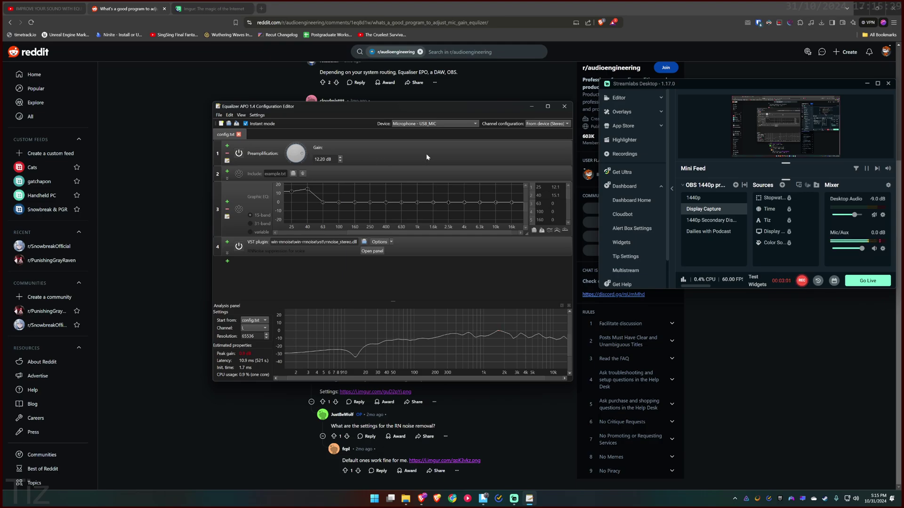
drag(305, 156, 413, 157)
click(239, 246)
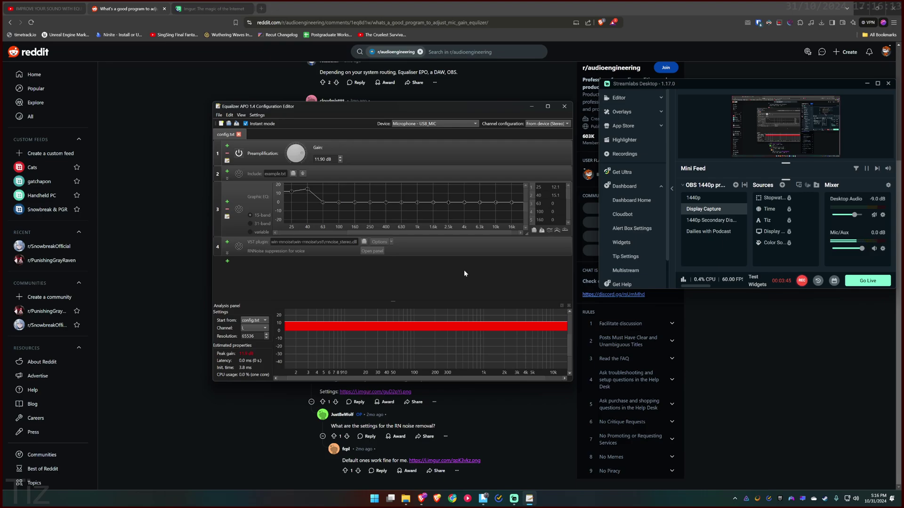
click(239, 246)
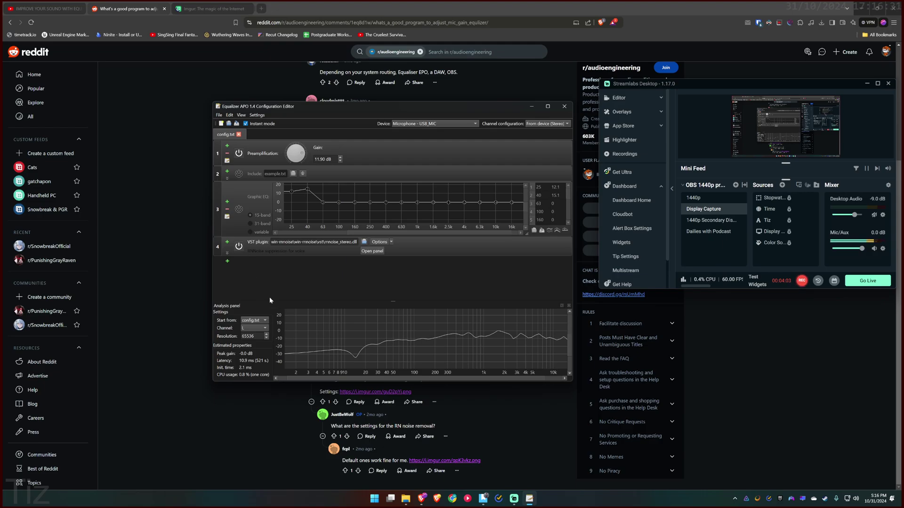
click(470, 252)
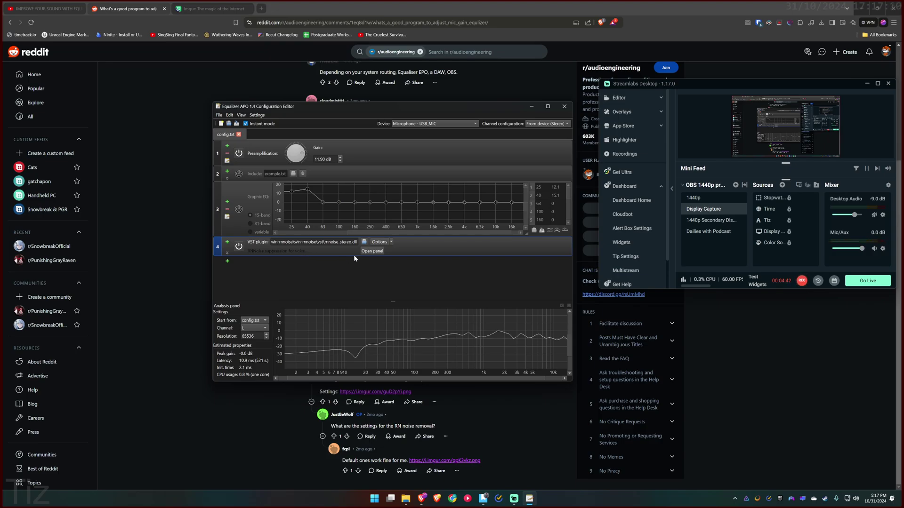
click(372, 251)
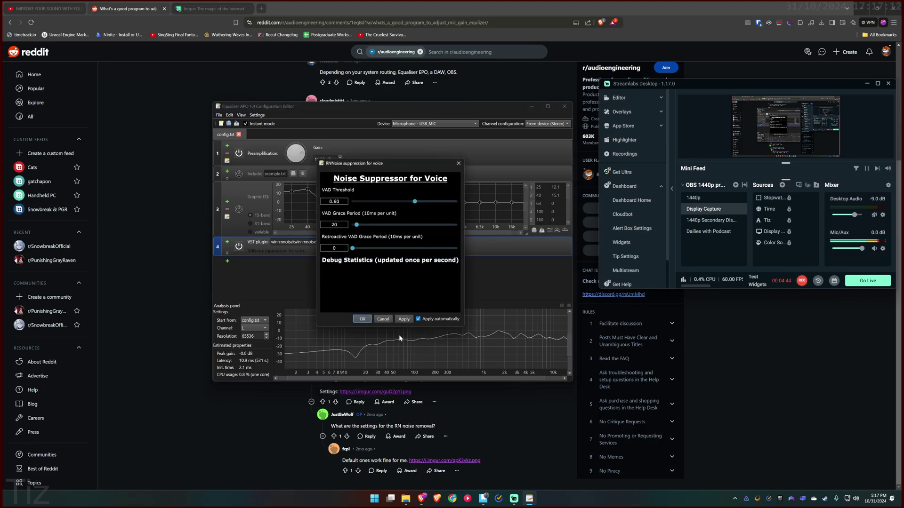
click(381, 320)
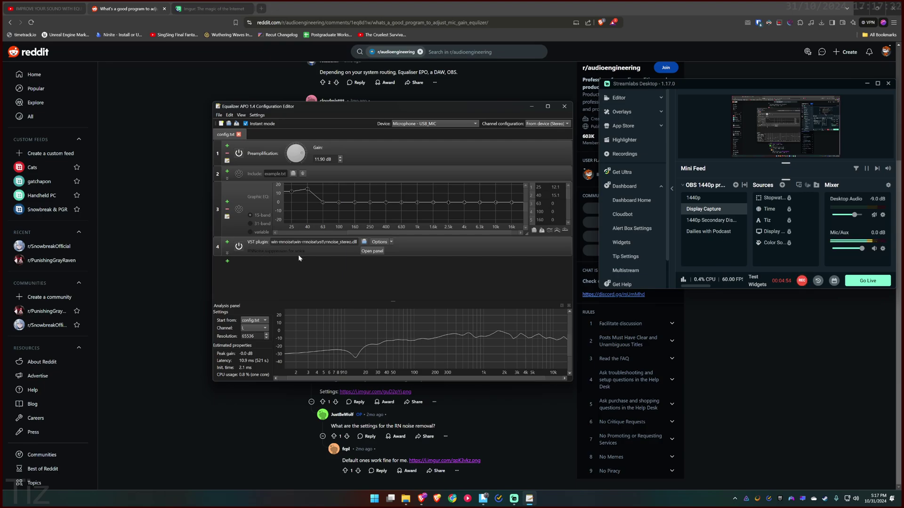
Add a new VST plugin filter row after the RNNoise filter
click(228, 261)
mouse_move(245, 314)
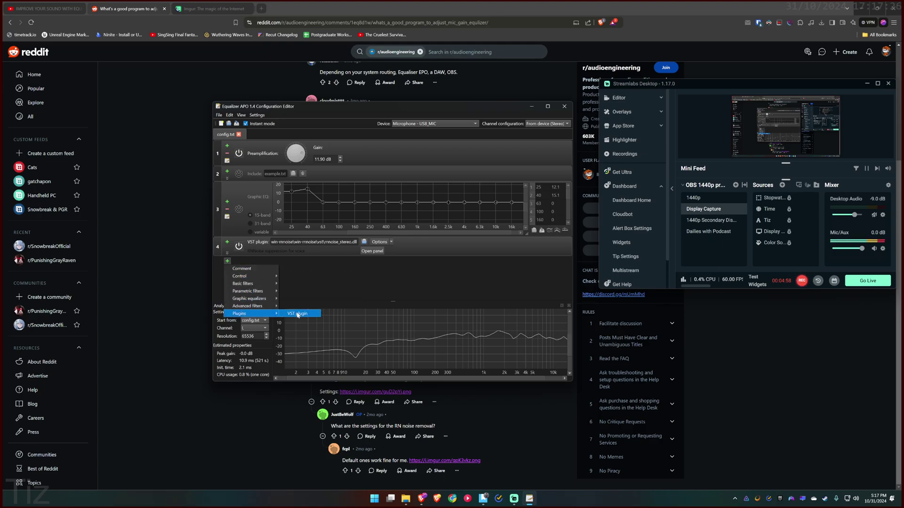
click(297, 314)
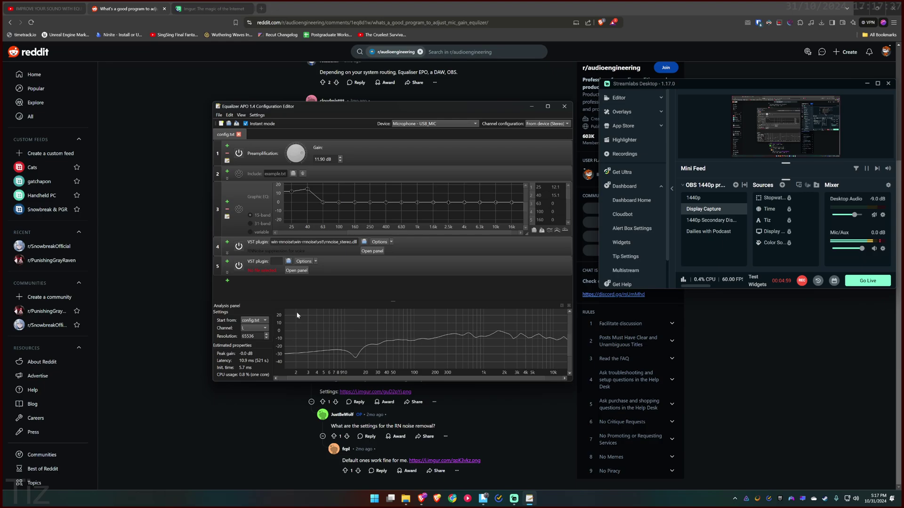
Browse to VSTPlugins\win-rnnoise\win-rnnoise\vst and choose rnnoise_stereo.dll for the new row
click(288, 262)
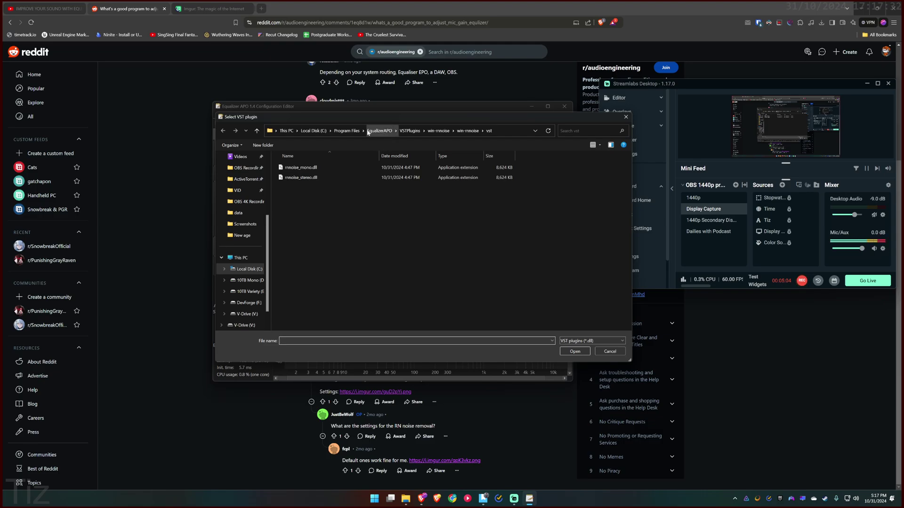
click(380, 131)
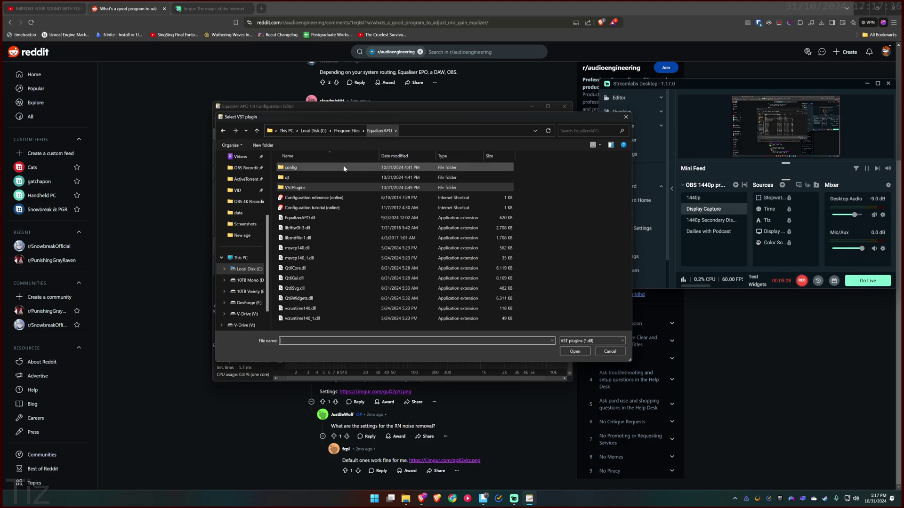
double_click(295, 188)
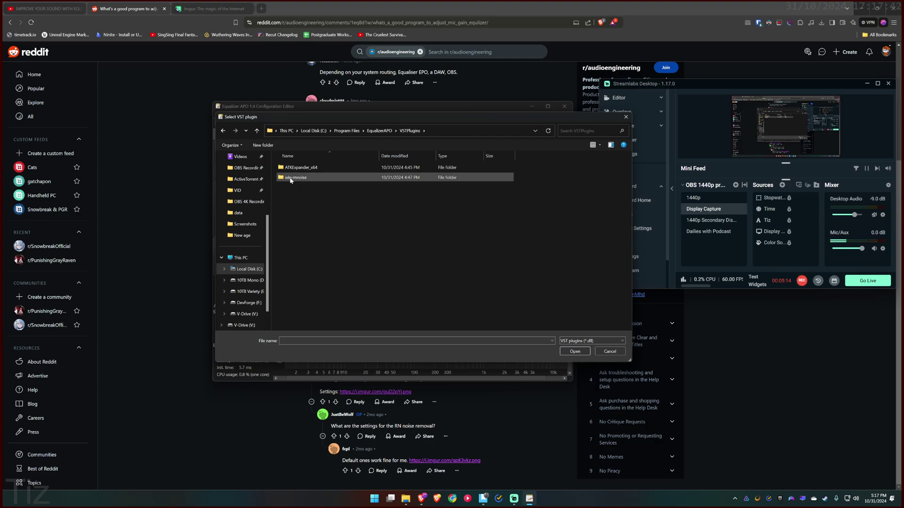
double_click(306, 178)
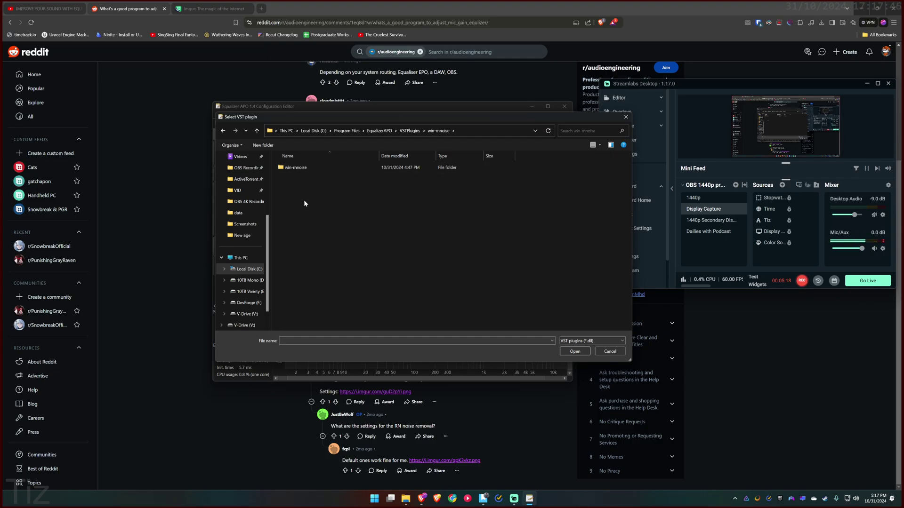
double_click(302, 168)
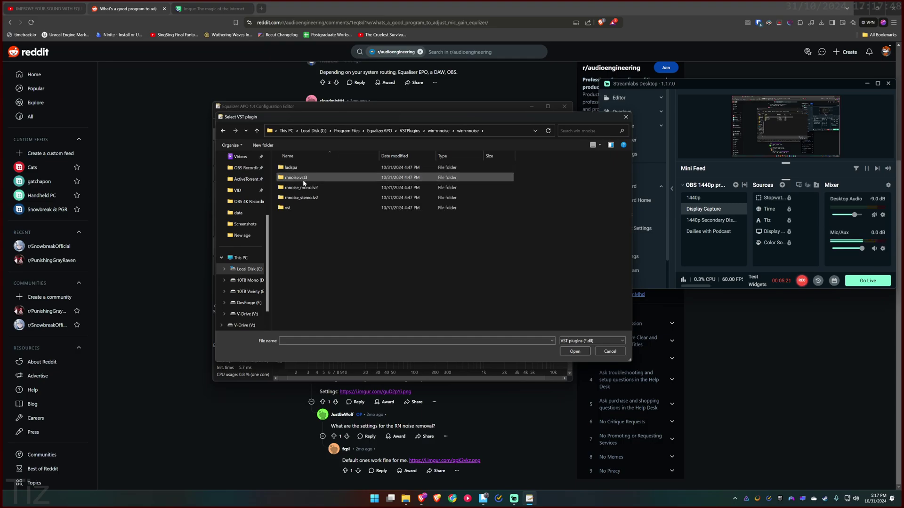
double_click(293, 209)
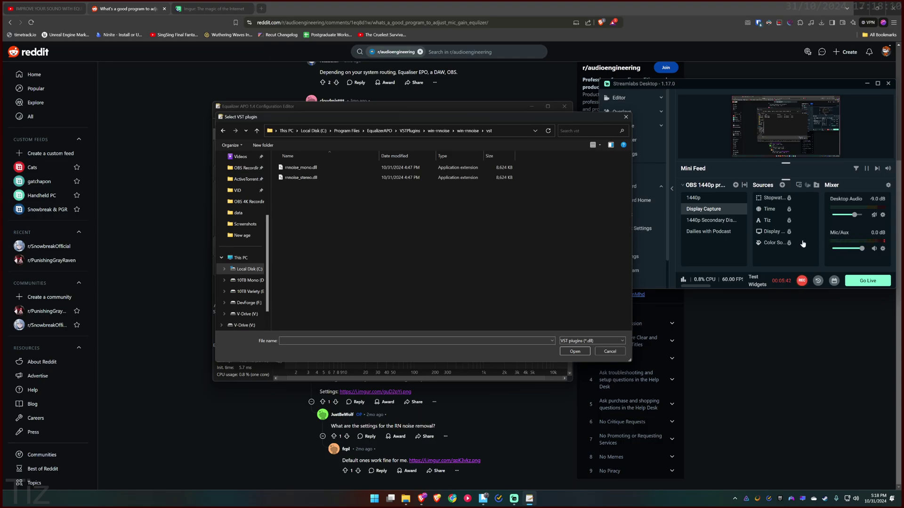
double_click(331, 177)
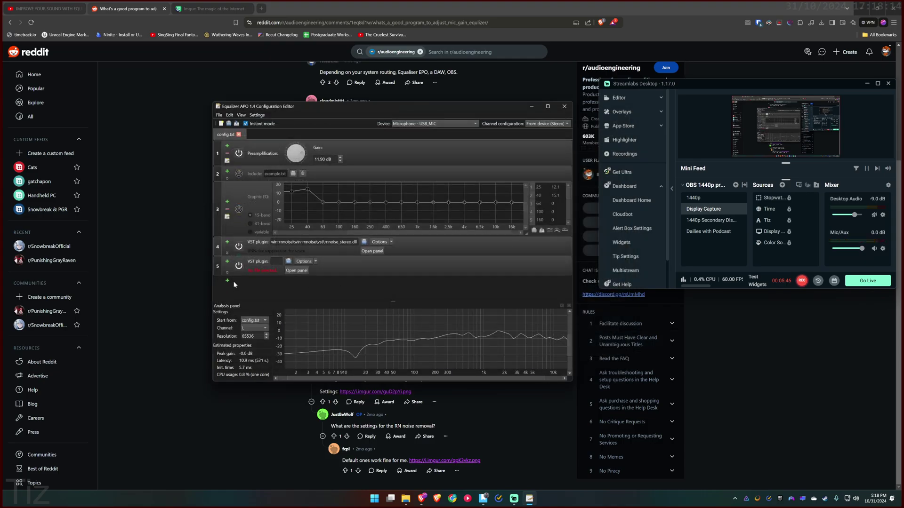
Delete the empty fifth plugin row and confirm RNNoise's default settings in its panel
click(226, 267)
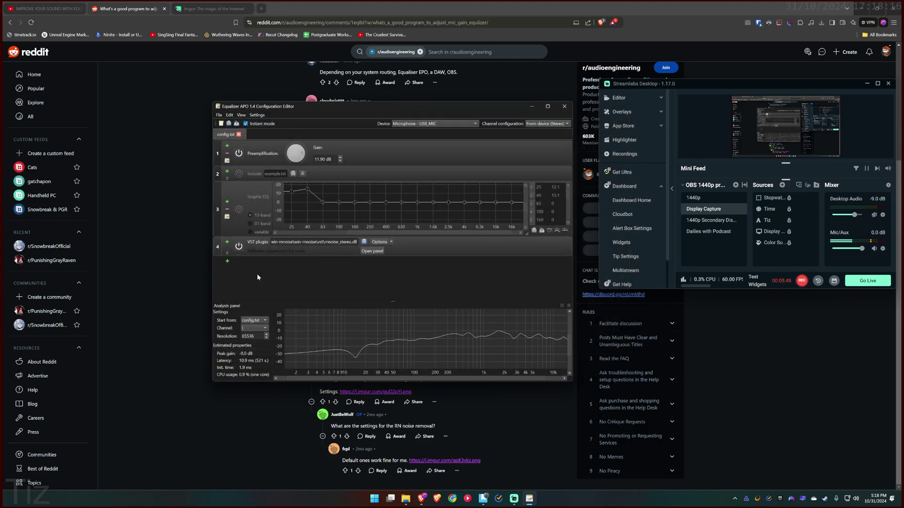
click(281, 253)
click(372, 251)
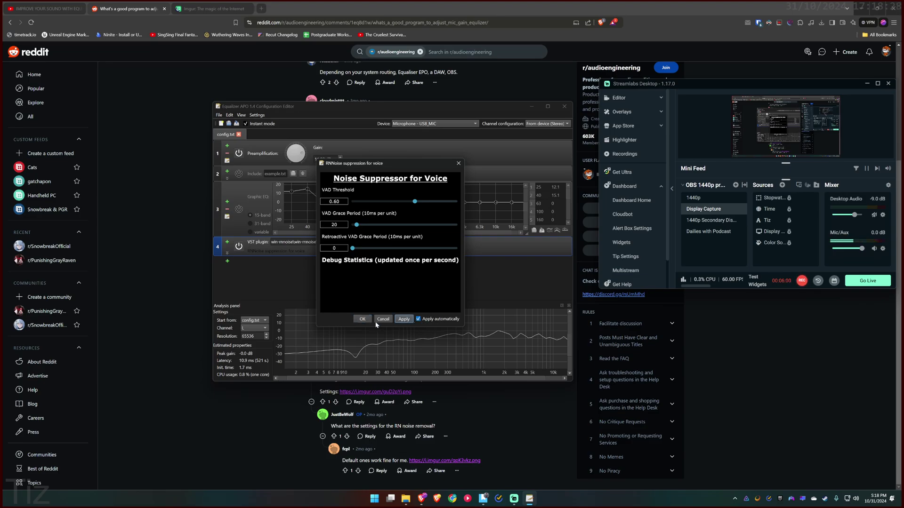
click(363, 318)
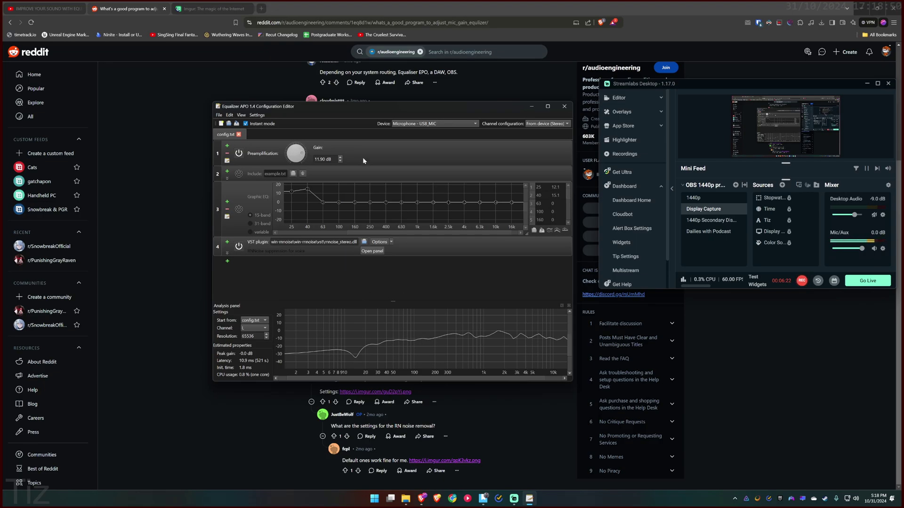
drag(312, 106, 310, 112)
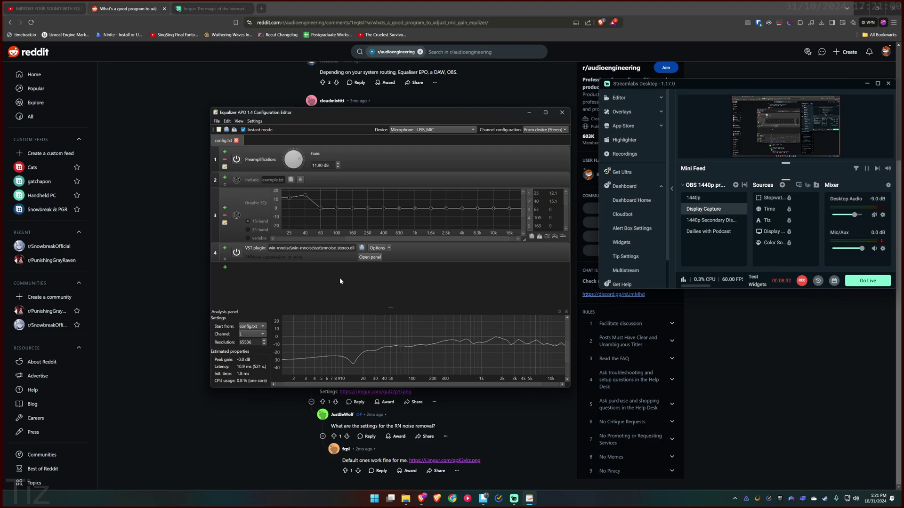
Upvote the Equalizer APO comment and its two replies, then return to the editor
click(183, 303)
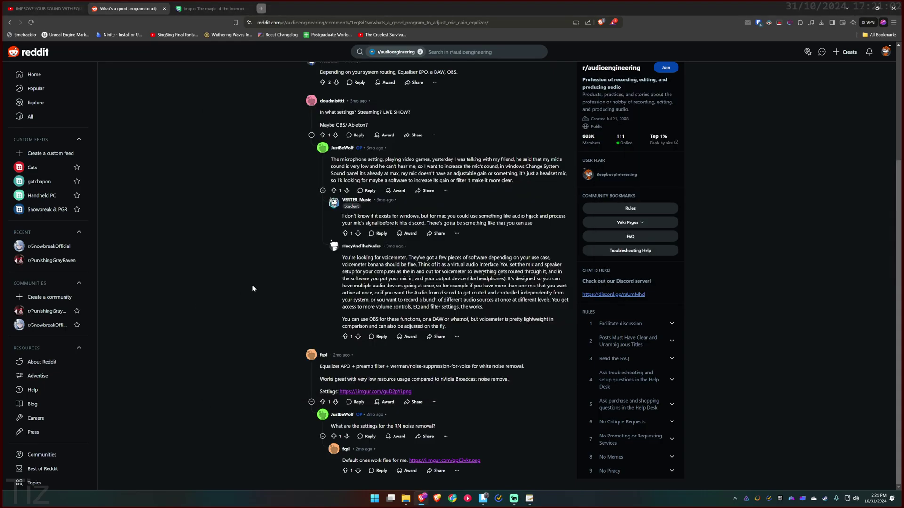
scroll(252, 288, up, 4)
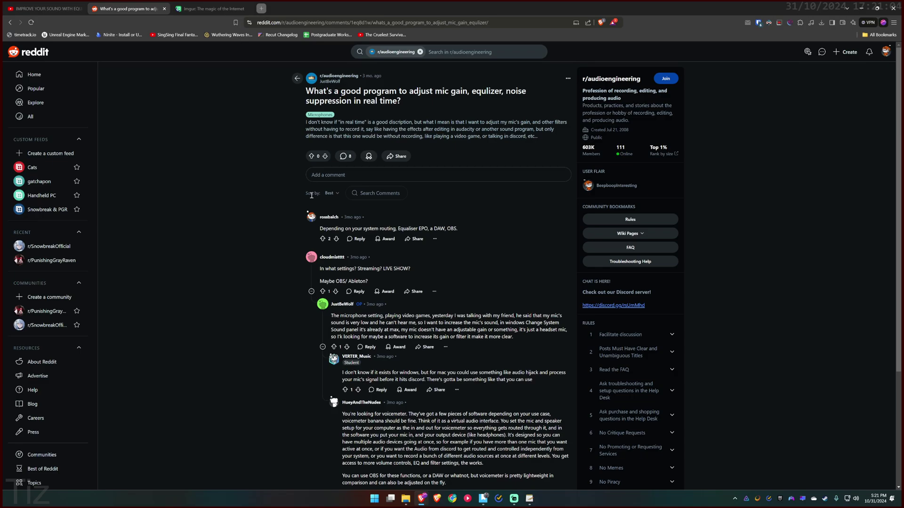
scroll(286, 224, down, 3)
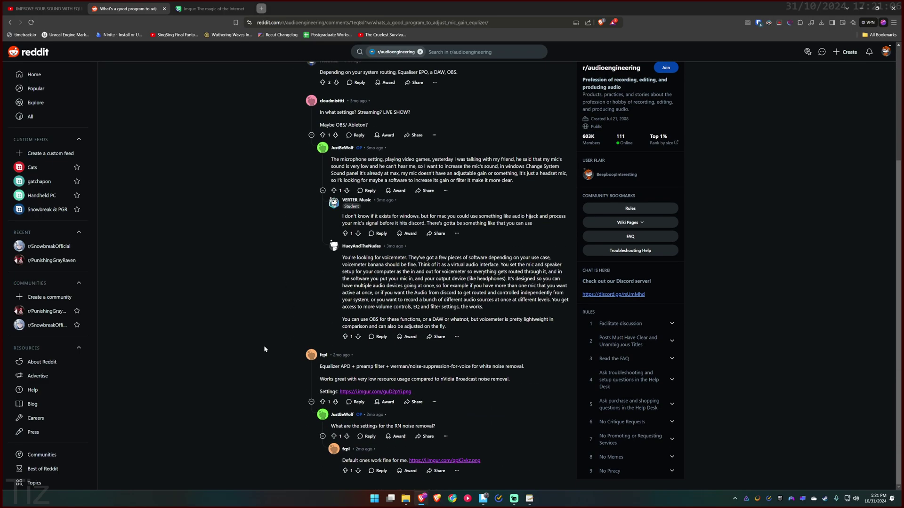
click(323, 402)
click(334, 436)
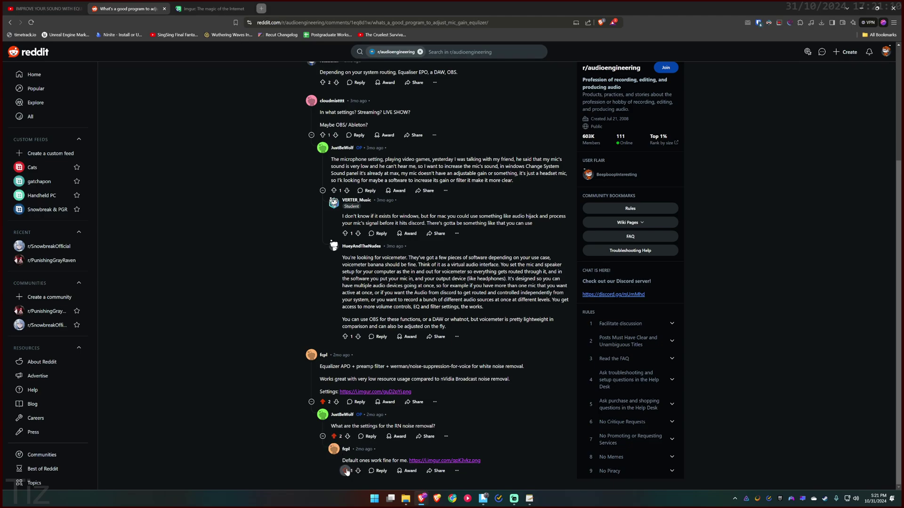
click(346, 471)
click(514, 499)
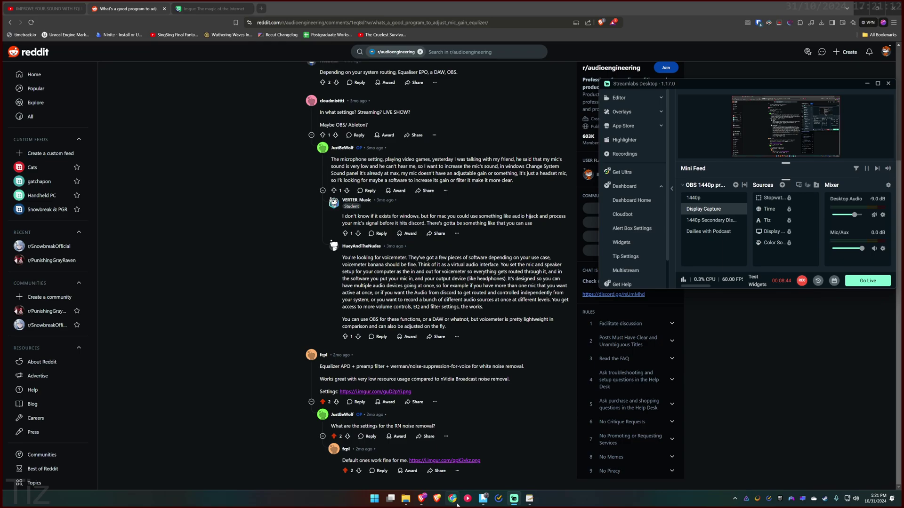
click(530, 499)
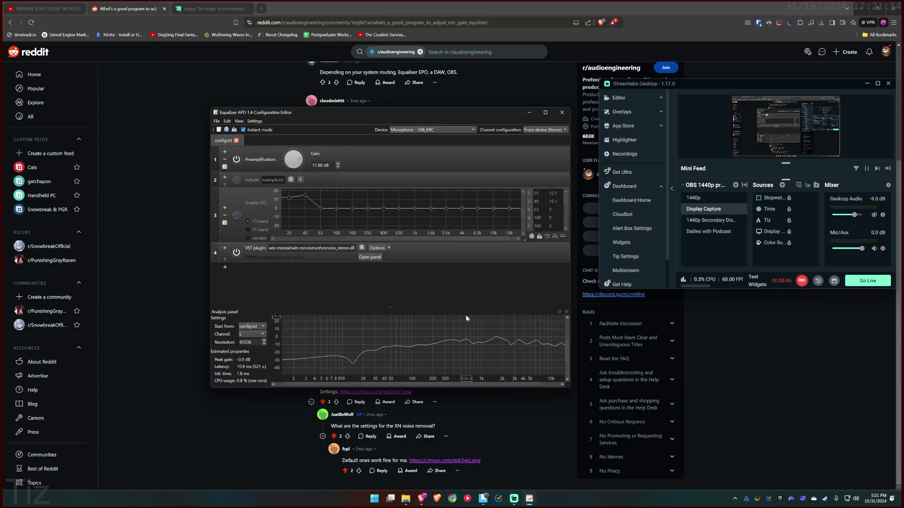